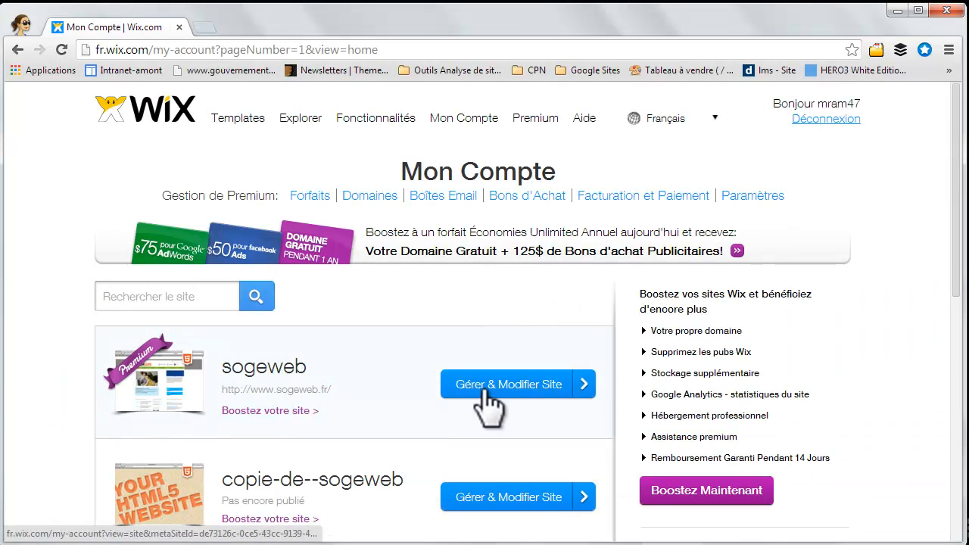
# Start creating a new site from the list of sites on the account page
pyautogui.scroll(-1, 486, 394)
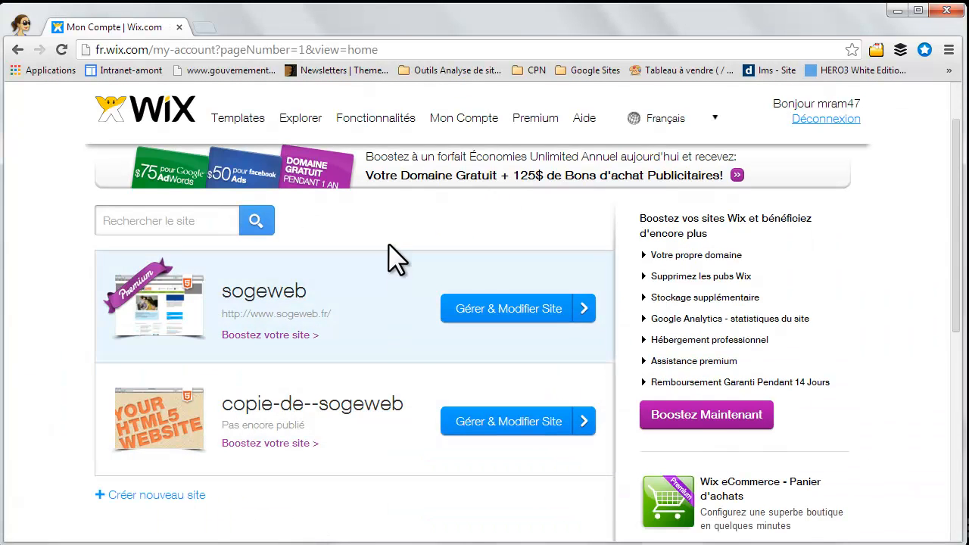
pyautogui.scroll(1, 399, 447)
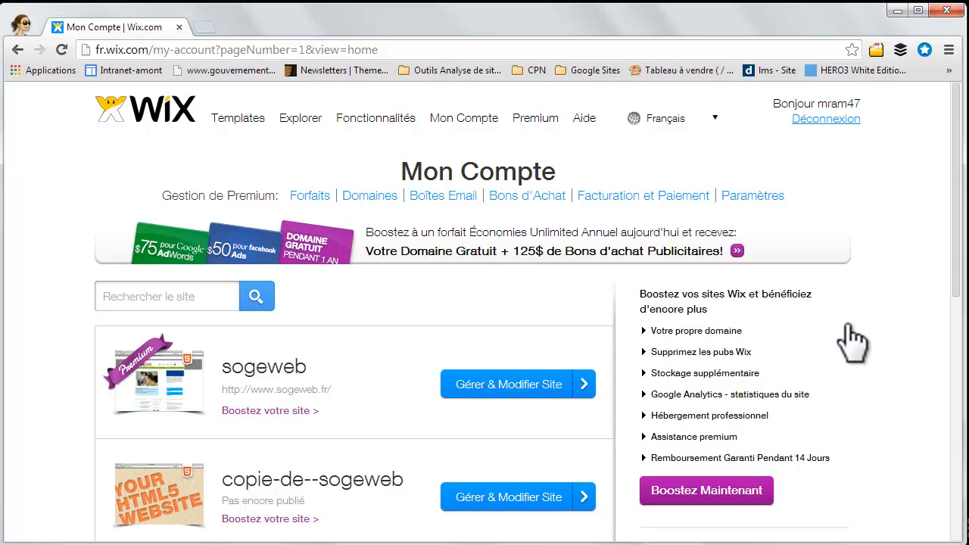
pyautogui.scroll(-1, 853, 345)
pyautogui.scroll(-1, 853, 344)
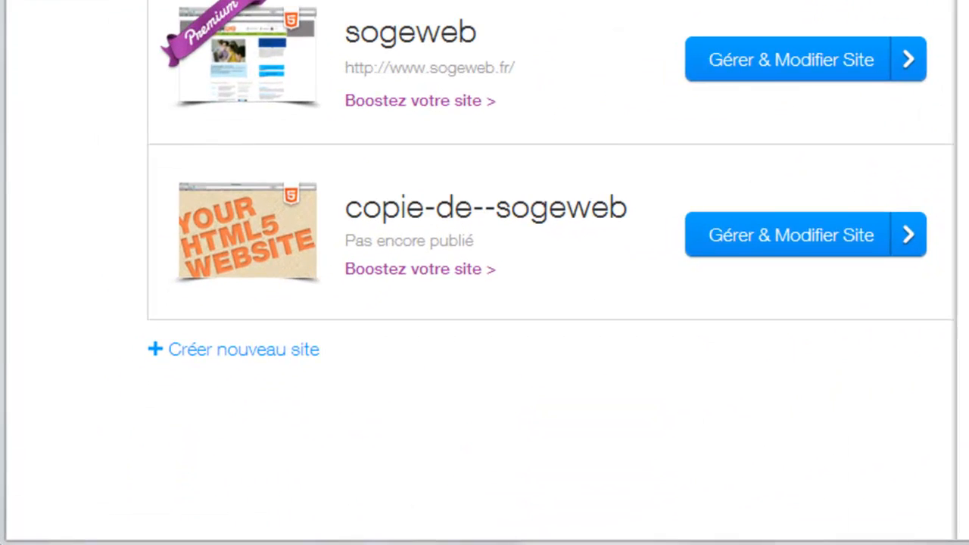
pyautogui.click(218, 351)
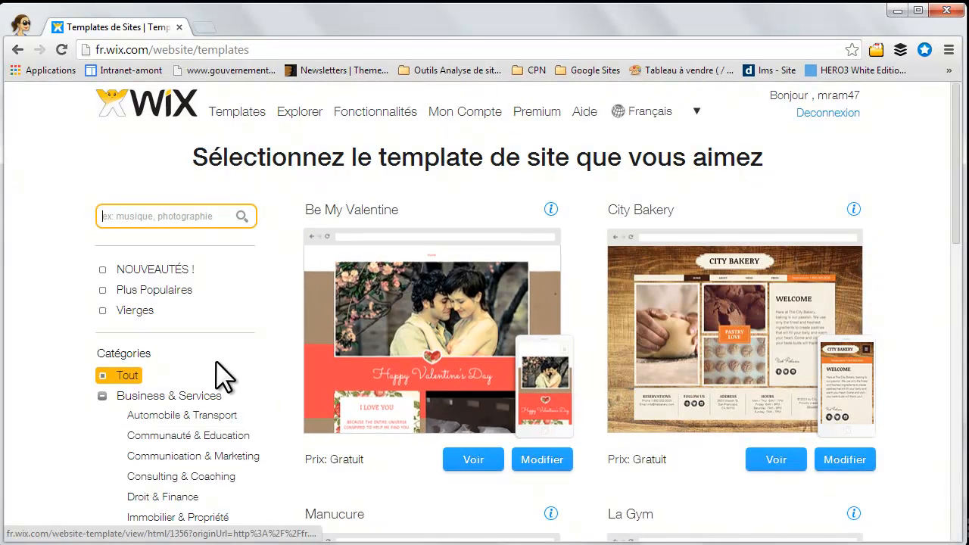
# Filter the templates by the Santé & Beauté category and look through the first page of designs
pyautogui.scroll(-2, 257, 371)
pyautogui.scroll(-1, 257, 371)
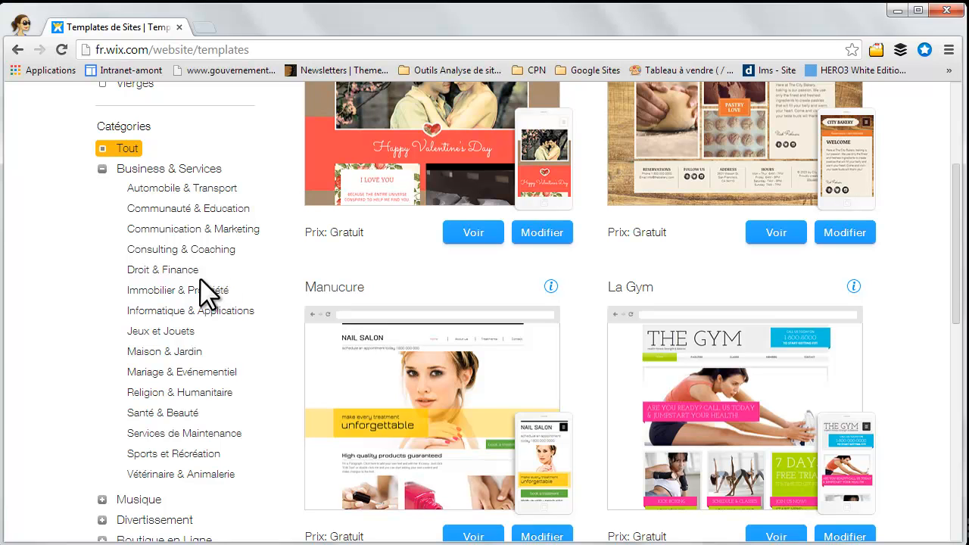
pyautogui.click(173, 415)
pyautogui.scroll(-5, 917, 342)
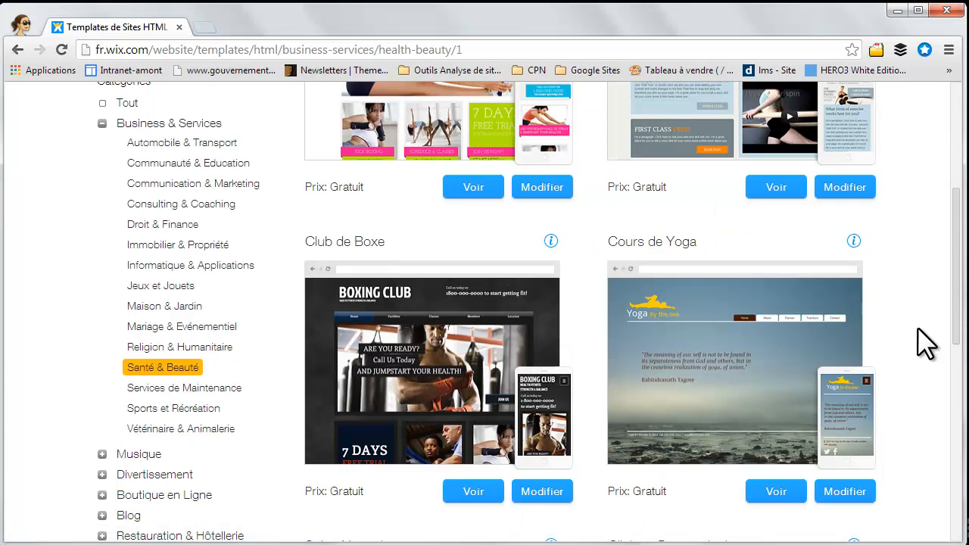
pyautogui.scroll(-3, 917, 332)
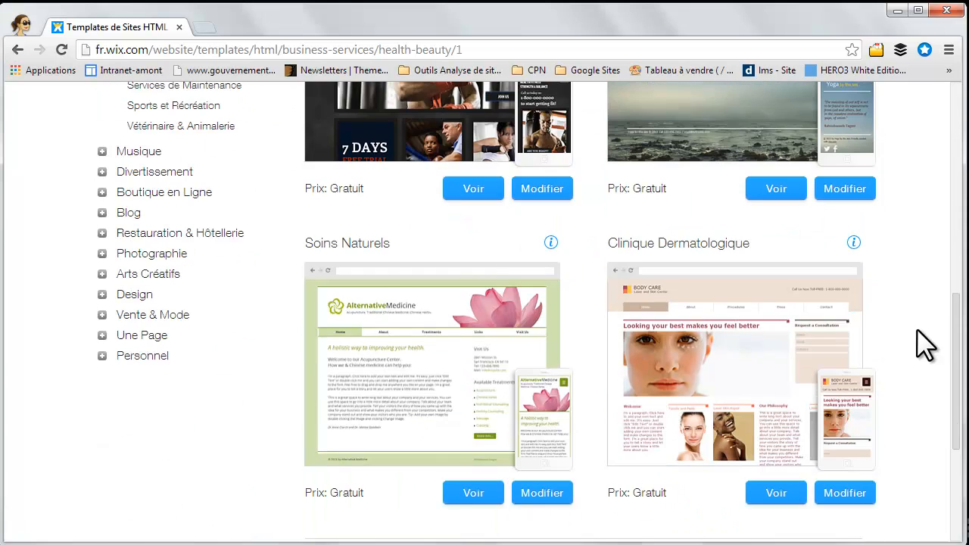
pyautogui.scroll(3, 923, 345)
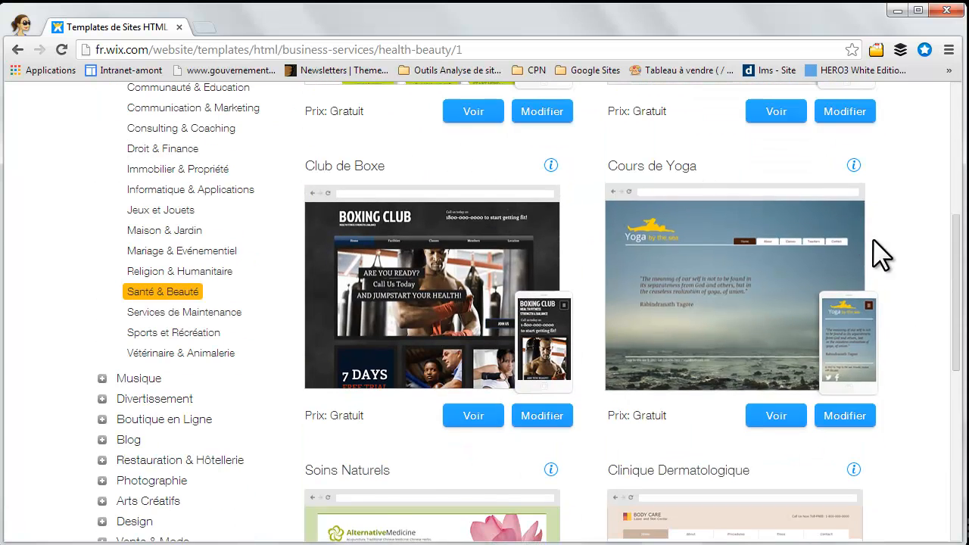
pyautogui.scroll(-4, 893, 309)
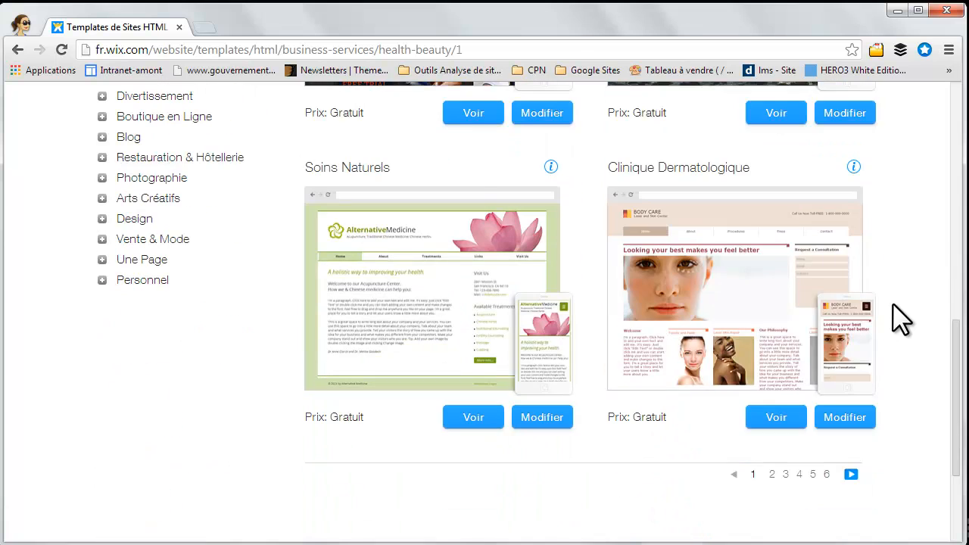
pyautogui.scroll(9, 900, 318)
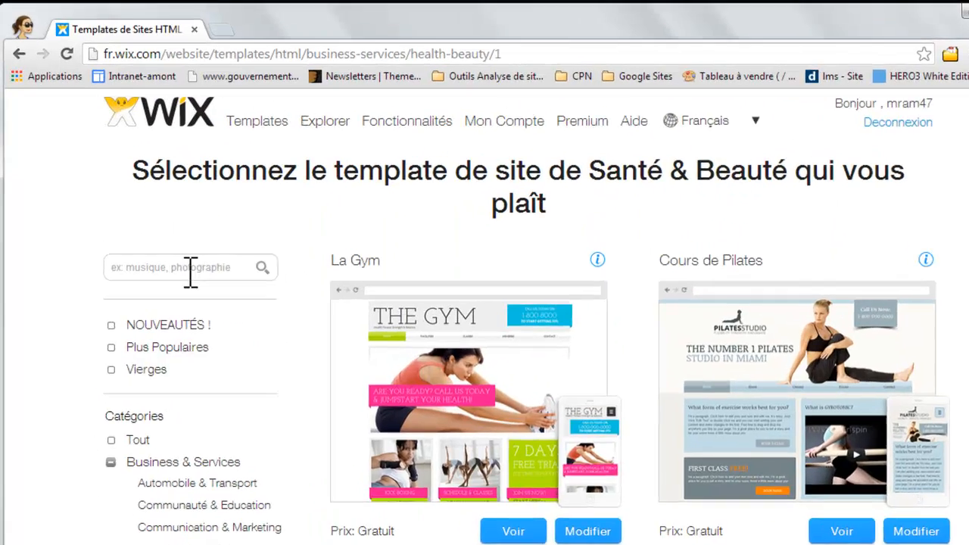
# Search the templates for "coiffure" and go to the second page of results
pyautogui.click(174, 246)
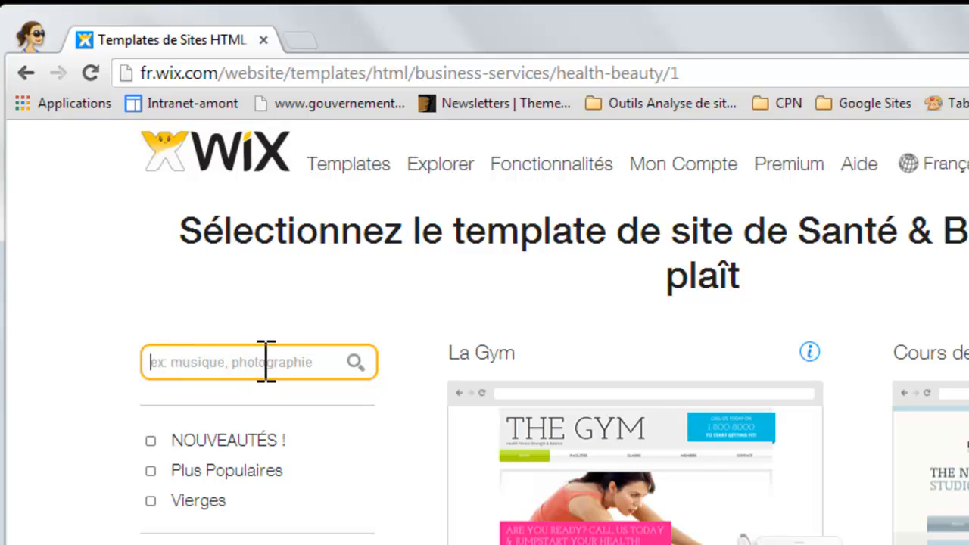
pyautogui.write('coiffure')
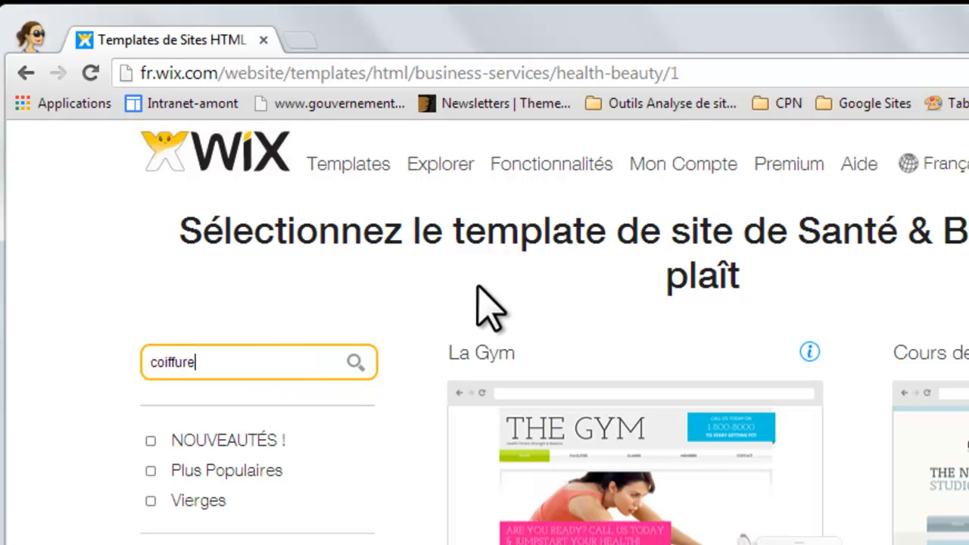
pyautogui.click(352, 363)
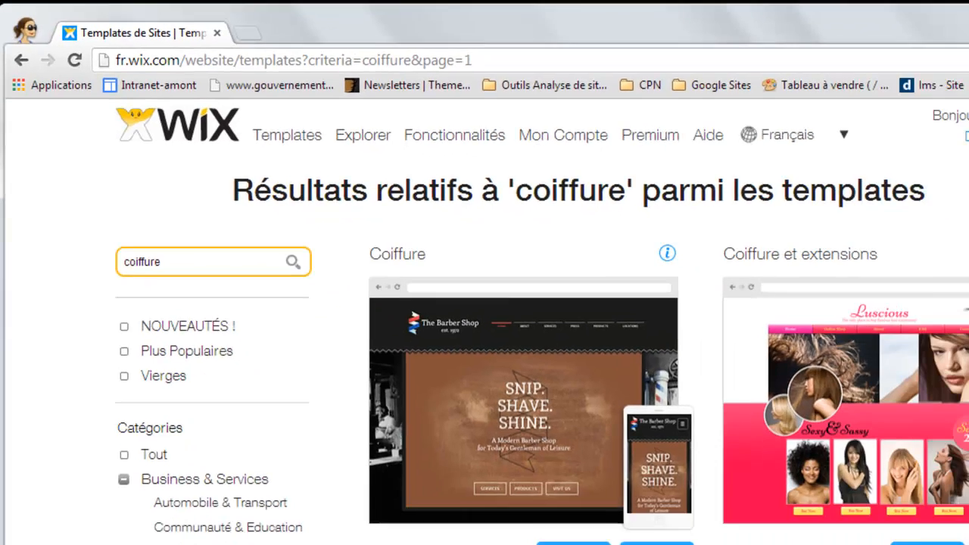
pyautogui.scroll(-6, 911, 273)
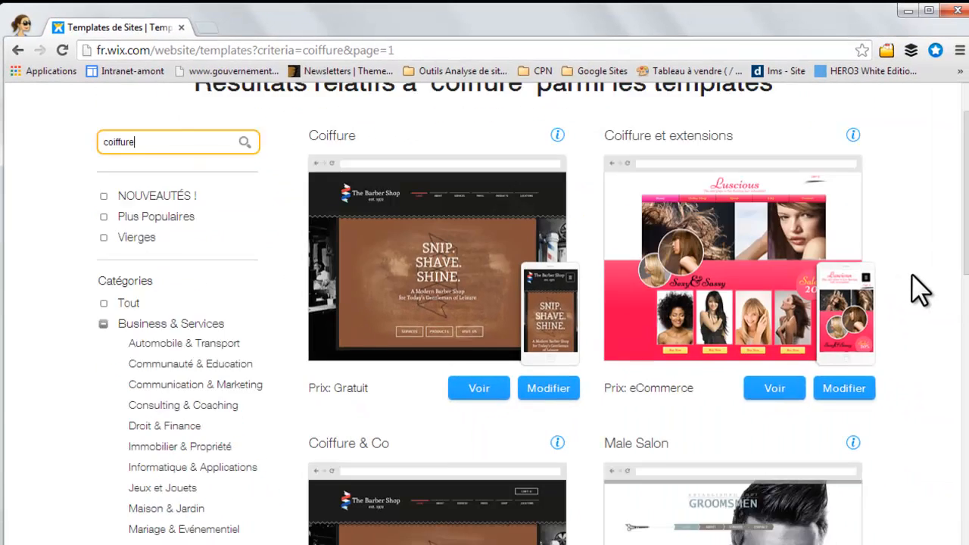
pyautogui.scroll(-4, 911, 275)
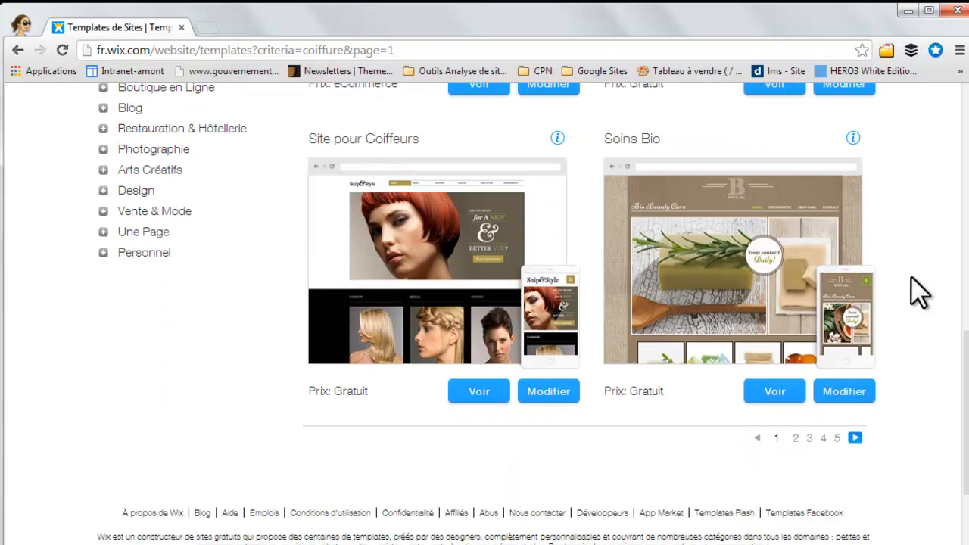
pyautogui.click(855, 438)
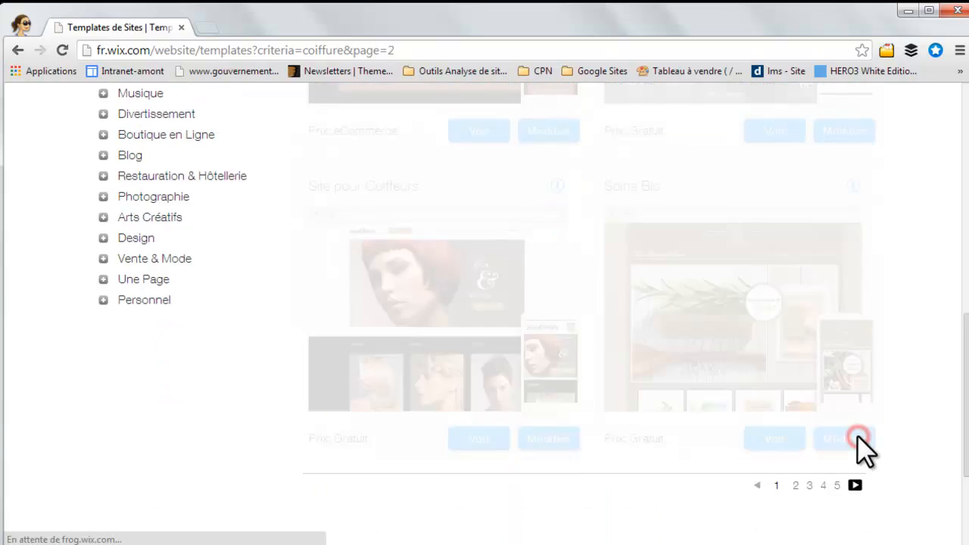
pyautogui.scroll(-3, 865, 454)
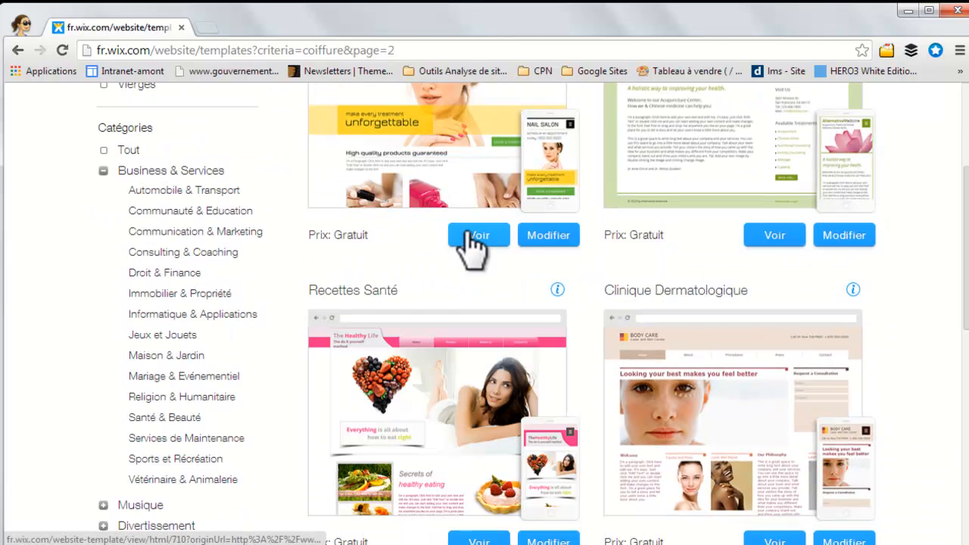
# Preview the Manucure template's home page over its full length, then close the preview and return to the results
pyautogui.click(469, 234)
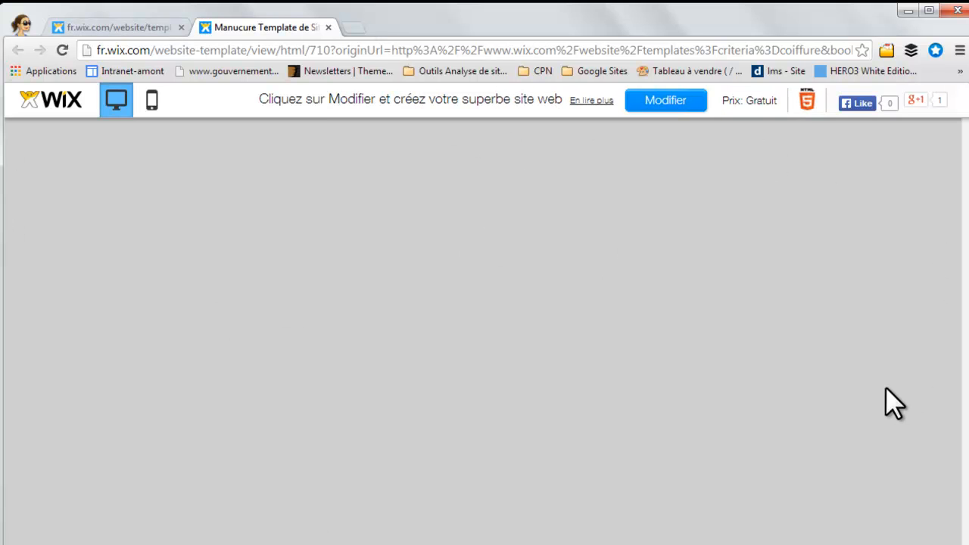
pyautogui.scroll(-10, 886, 399)
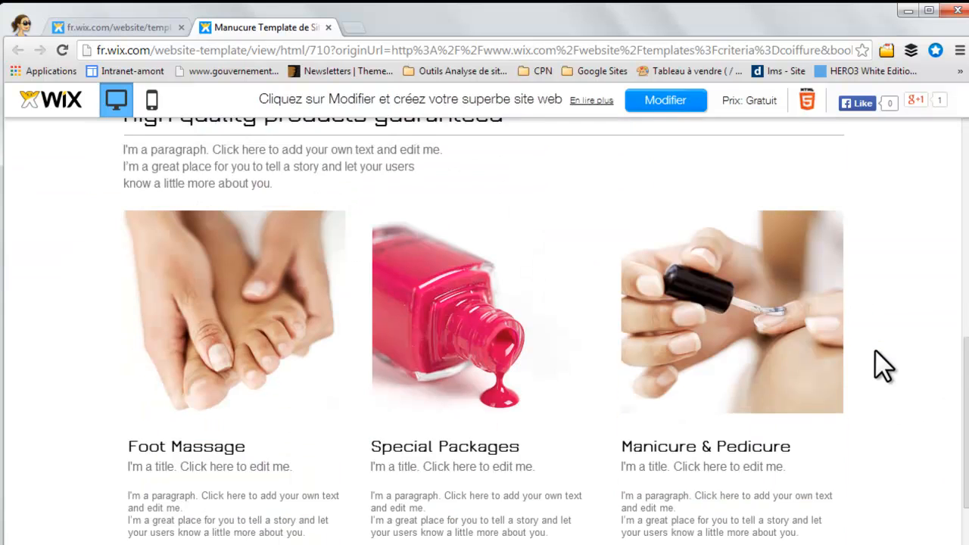
pyautogui.scroll(-2, 884, 366)
pyautogui.scroll(12, 884, 366)
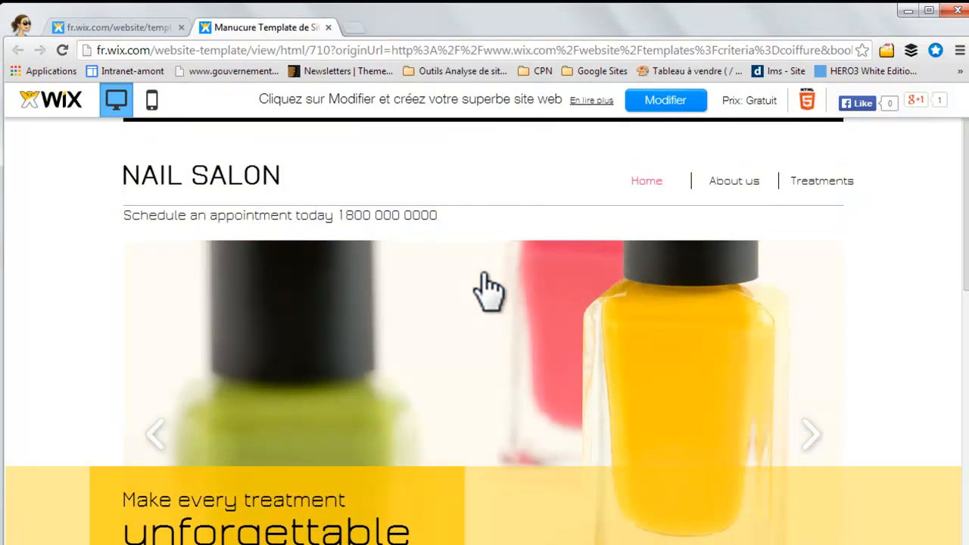
pyautogui.click(137, 31)
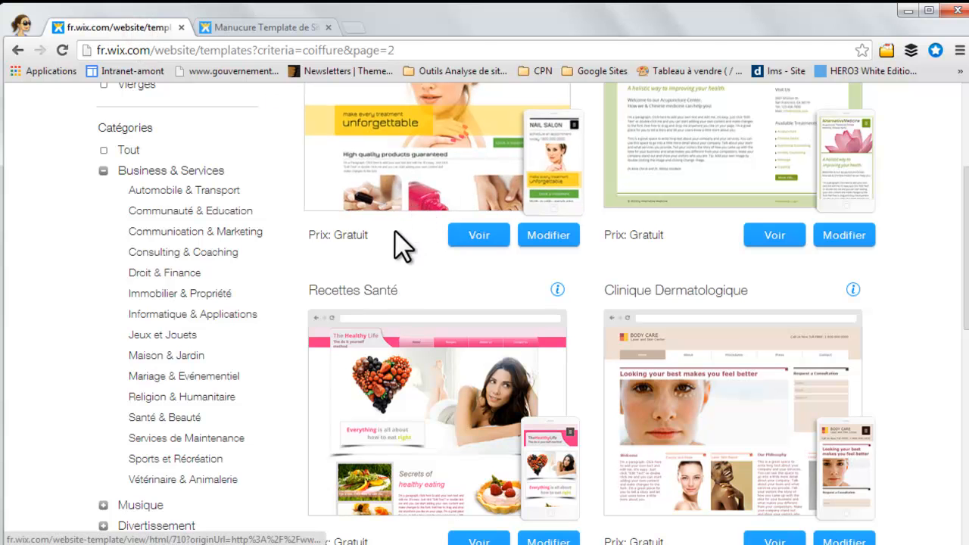
pyautogui.click(307, 30)
pyautogui.click(328, 30)
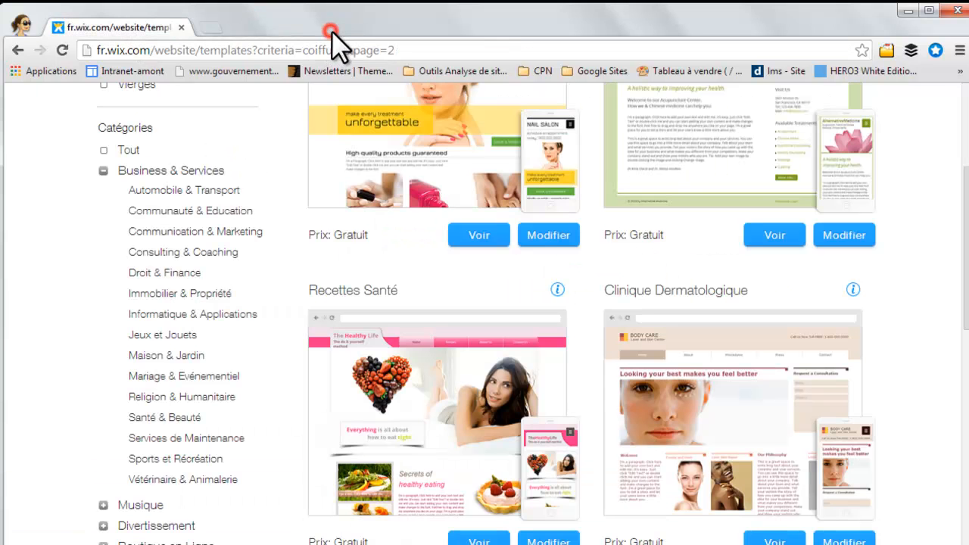
# Open the Manucure template for editing, dismiss the welcome video and look over the home page
pyautogui.click(551, 252)
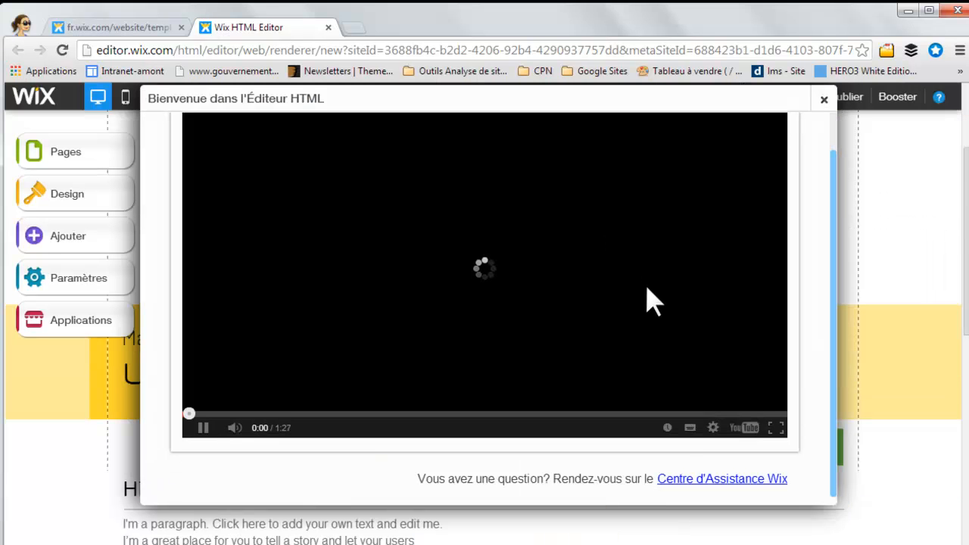
pyautogui.scroll(1, 787, 295)
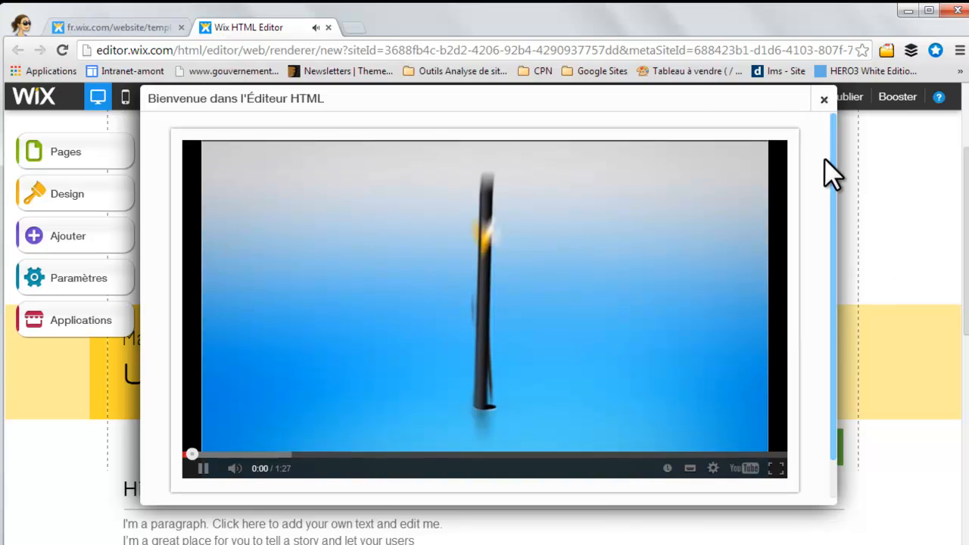
pyautogui.click(824, 99)
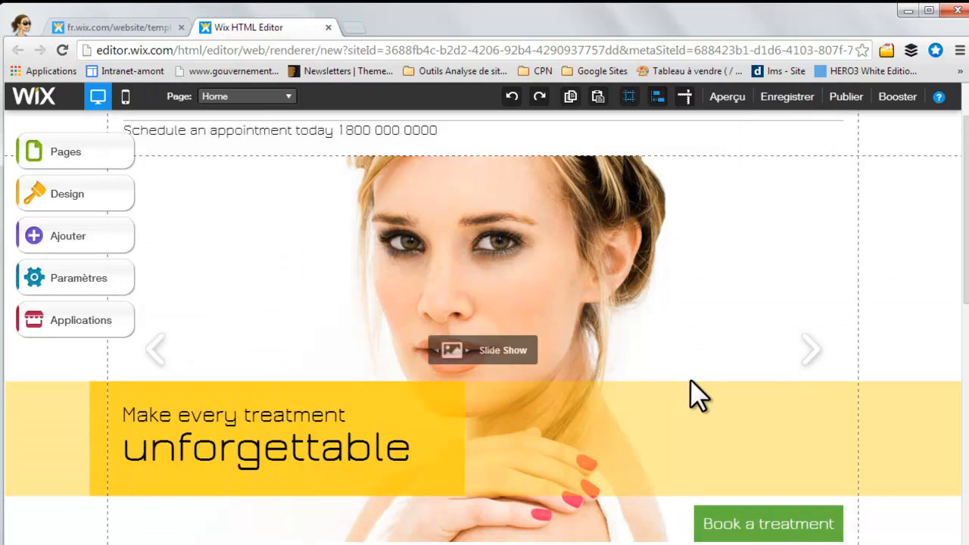
pyautogui.scroll(-7, 762, 227)
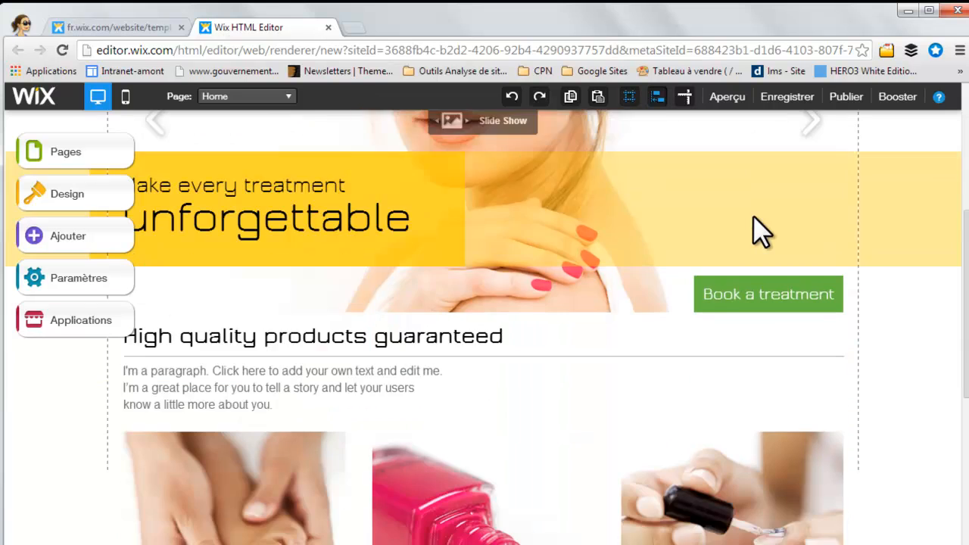
pyautogui.scroll(7, 757, 235)
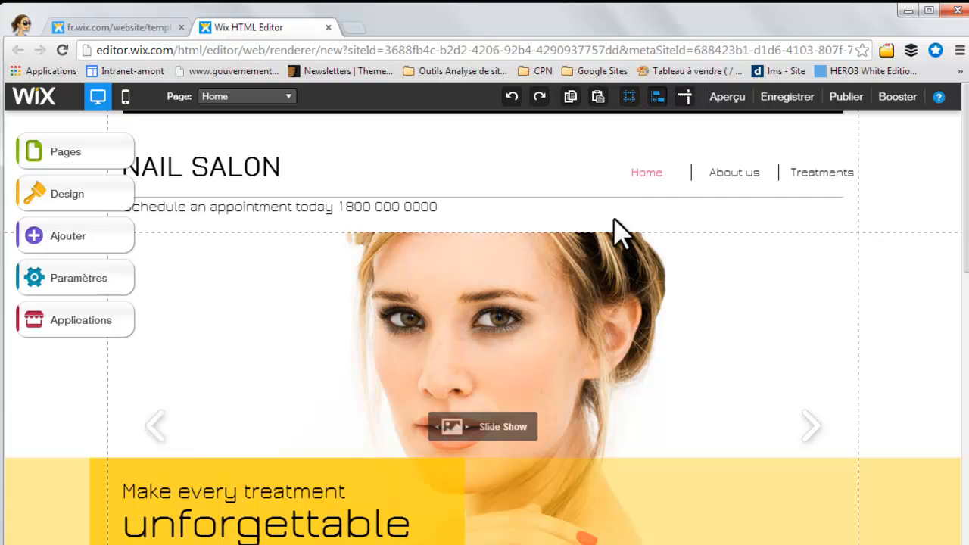
# Change the header title text from "NAIL SALON" to "SALON NICOLE" and close the text settings
pyautogui.click(214, 171)
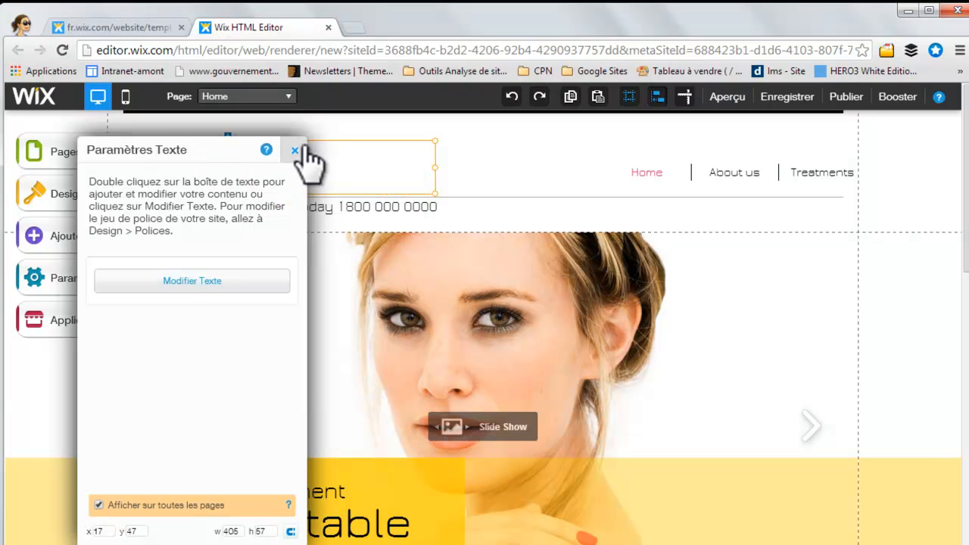
pyautogui.moveTo(242, 147); pyautogui.dragTo(592, 135)
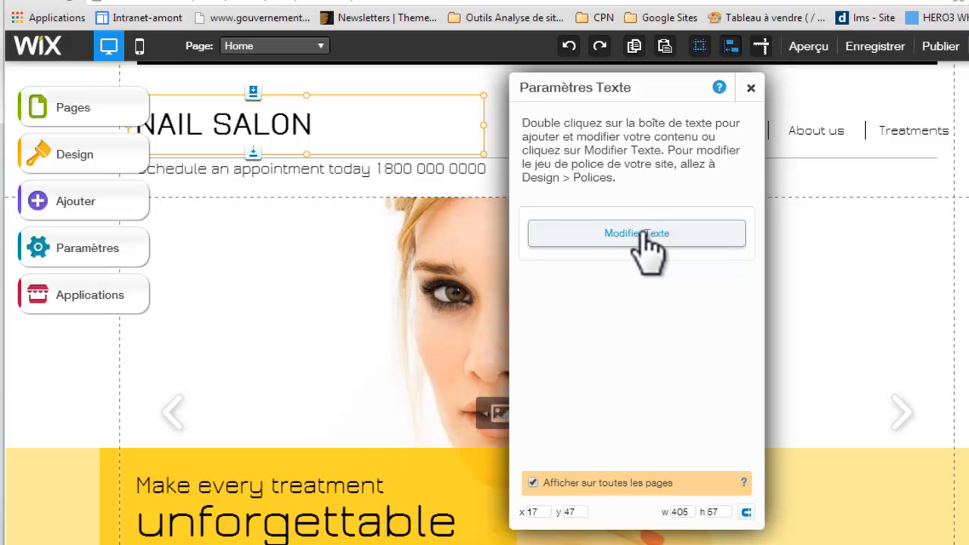
pyautogui.click(639, 236)
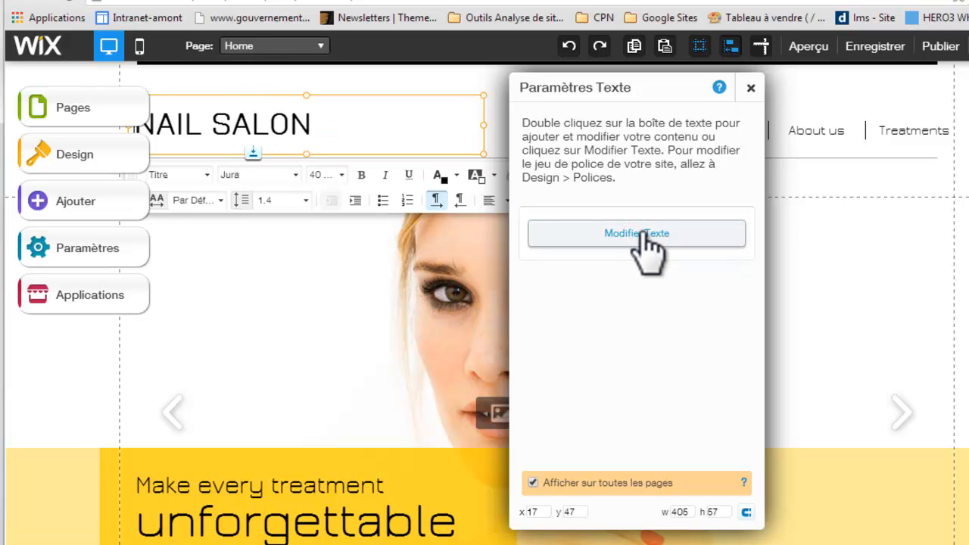
pyautogui.write('NICOLE')
pyautogui.click(753, 89)
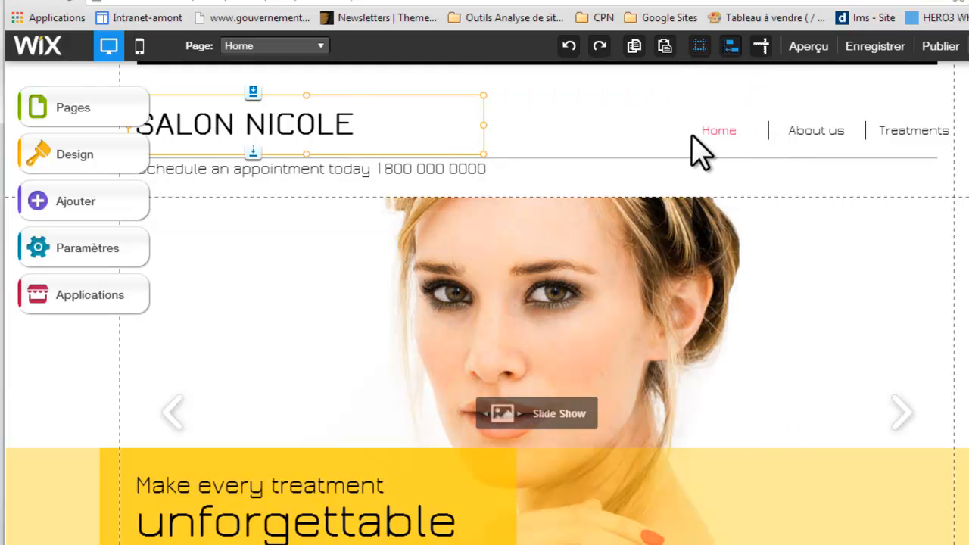
# Open the page renaming options of the header menu and rename the Home page as "Accueil"
pyautogui.click(717, 130)
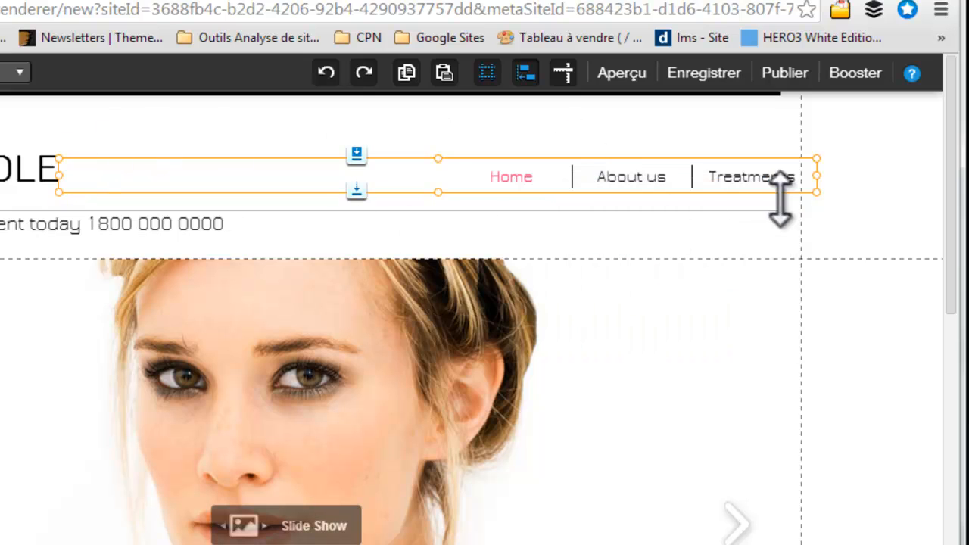
pyautogui.moveTo(530, 184)
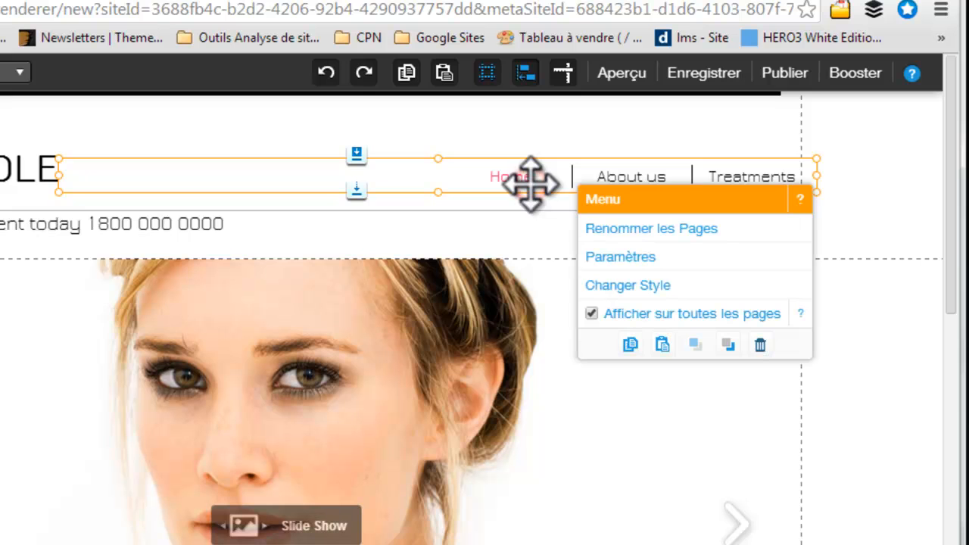
pyautogui.click(681, 231)
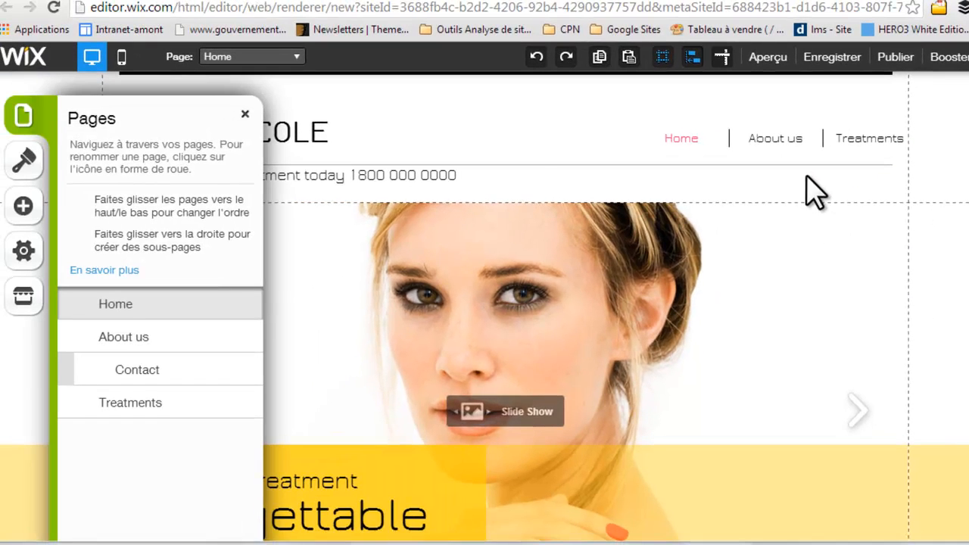
pyautogui.click(234, 304)
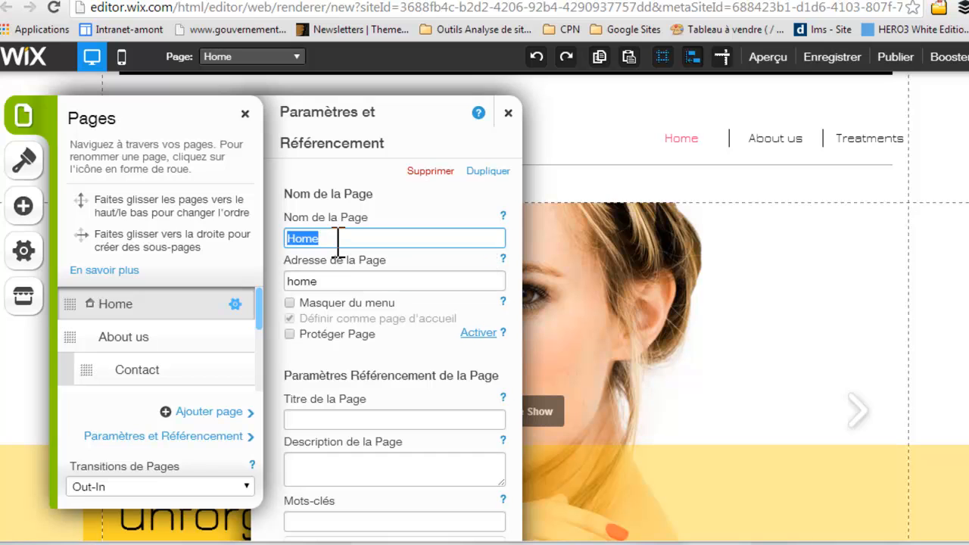
pyautogui.doubleClick(370, 238)
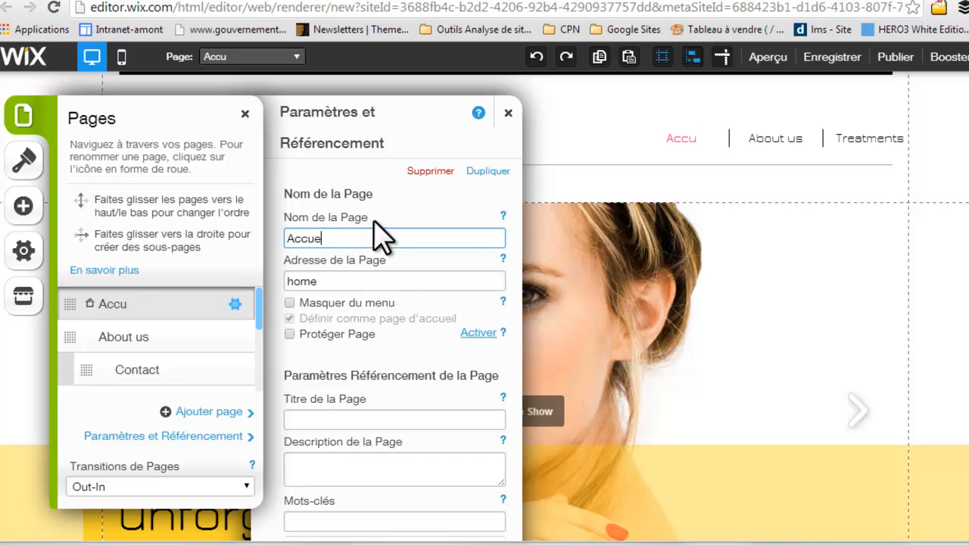
pyautogui.click(508, 112)
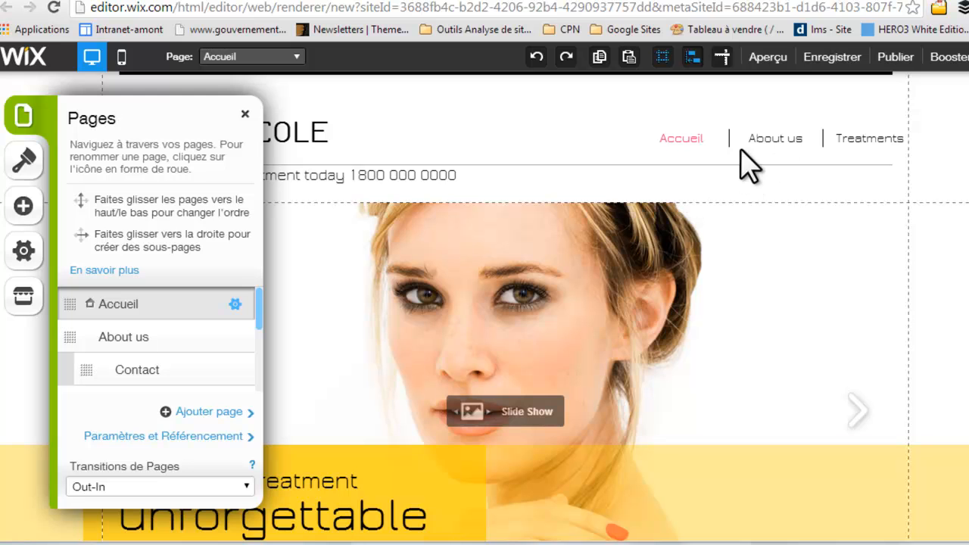
# Rename the About us page as "Le salon" and the Treatments page as "Nos services", closing the page settings
pyautogui.click(142, 338)
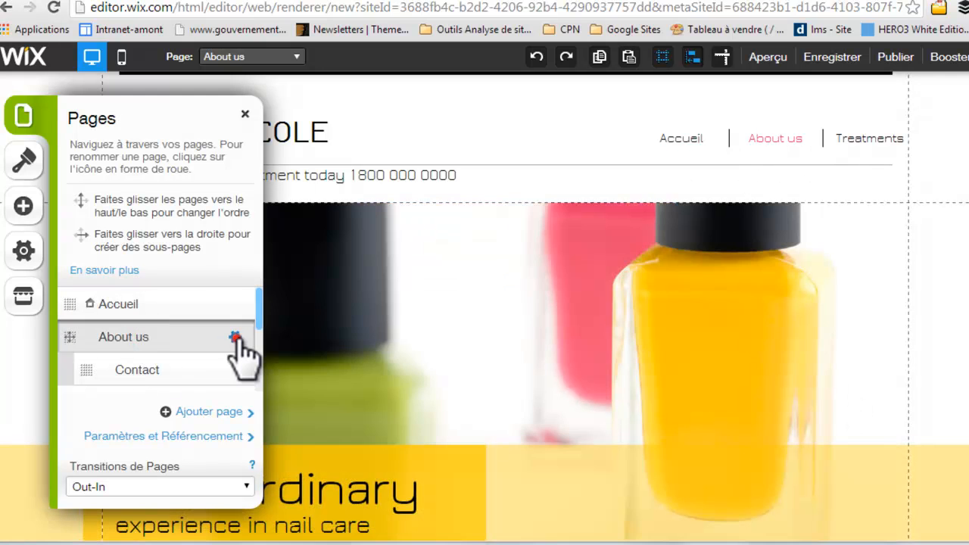
pyautogui.click(235, 338)
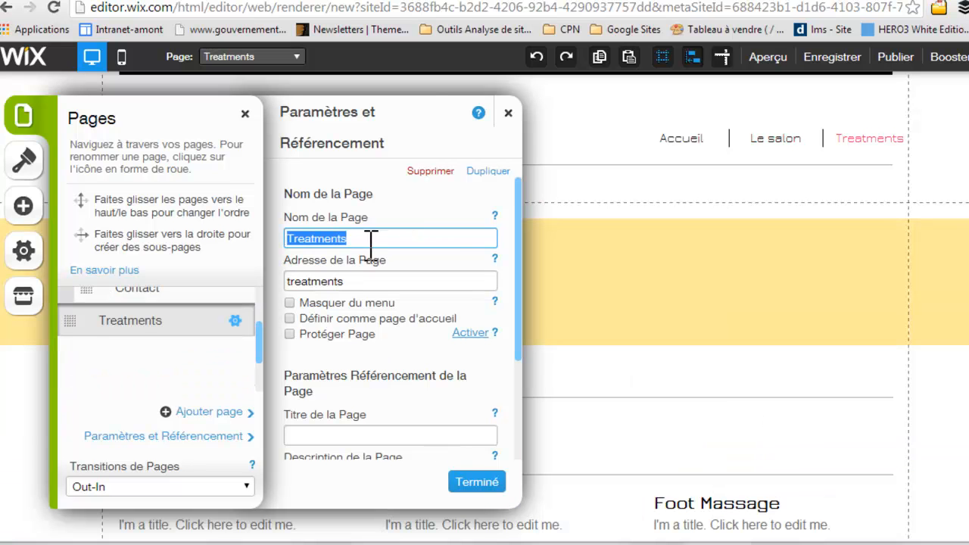
pyautogui.moveTo(364, 239); pyautogui.dragTo(300, 240)
pyautogui.write('N')
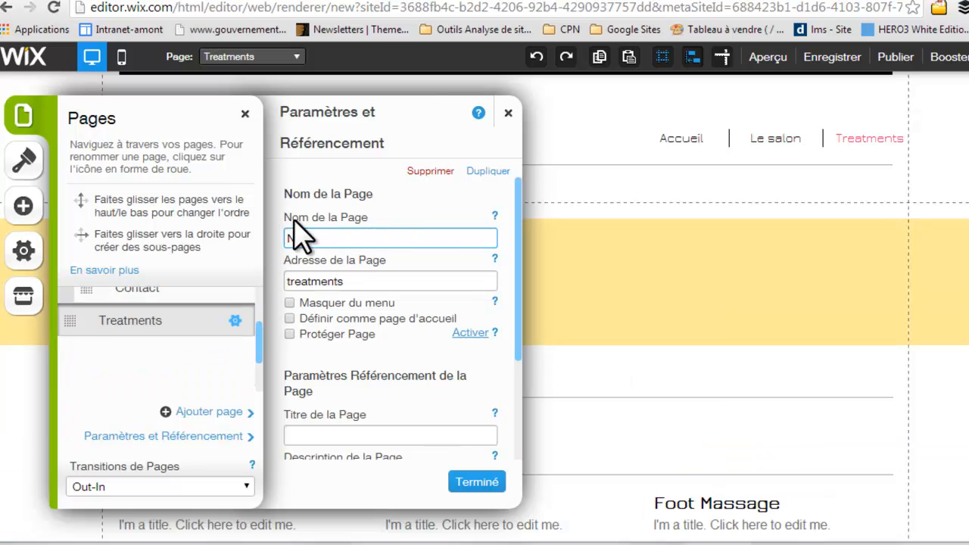
pyautogui.write('os services')
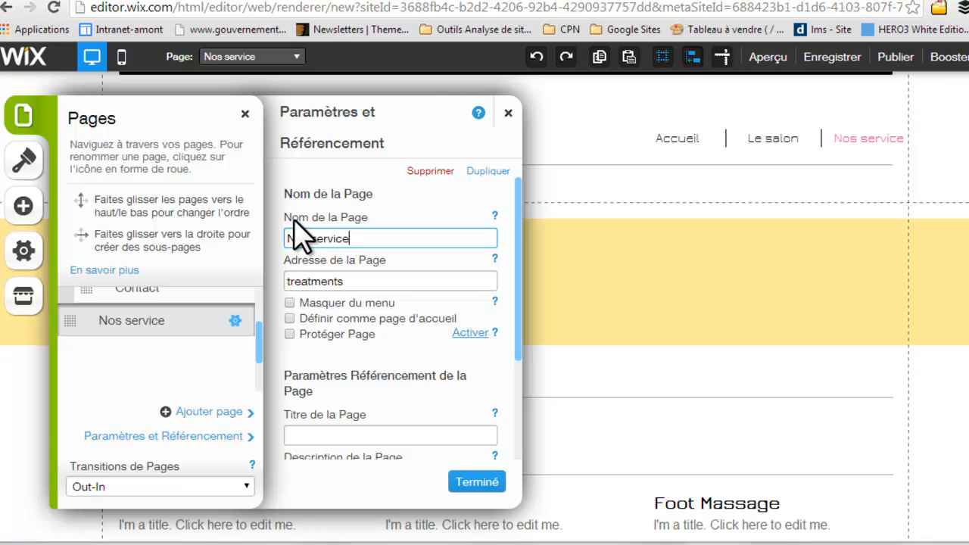
pyautogui.click(481, 486)
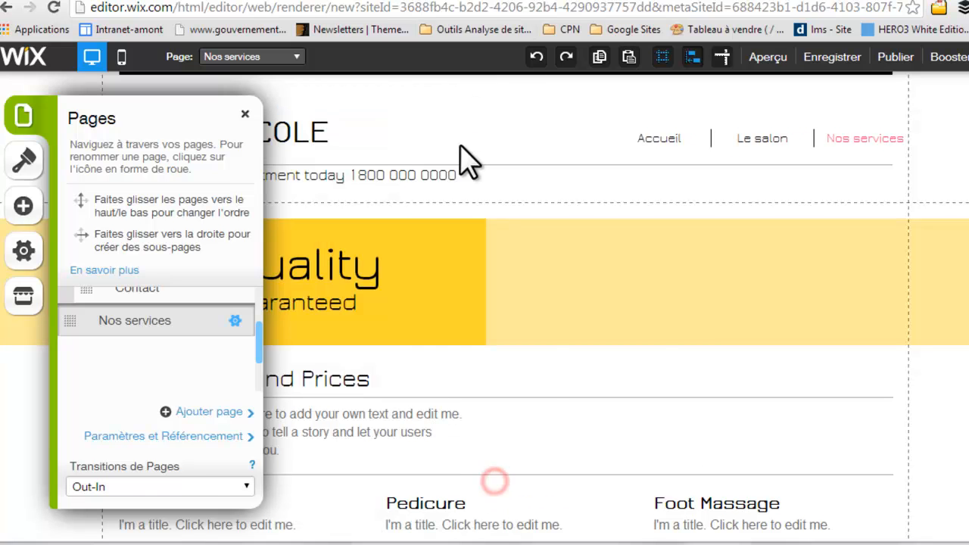
pyautogui.click(244, 119)
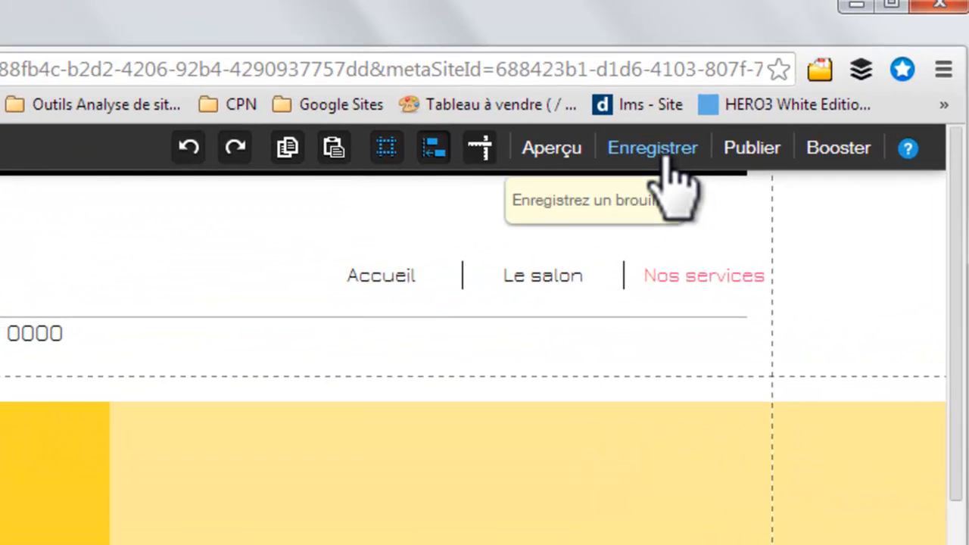
# Save the website under the name "Salon Nicole"
pyautogui.click(660, 155)
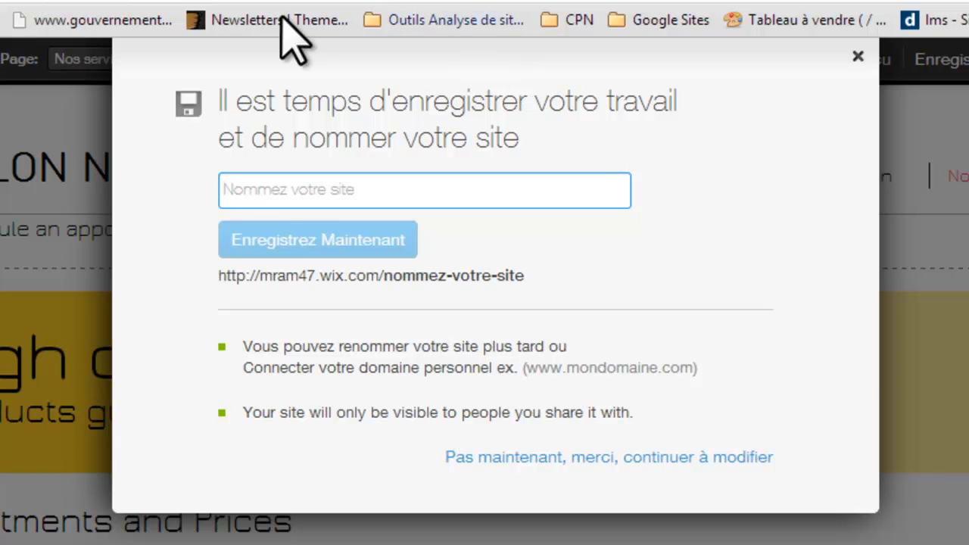
pyautogui.click(409, 198)
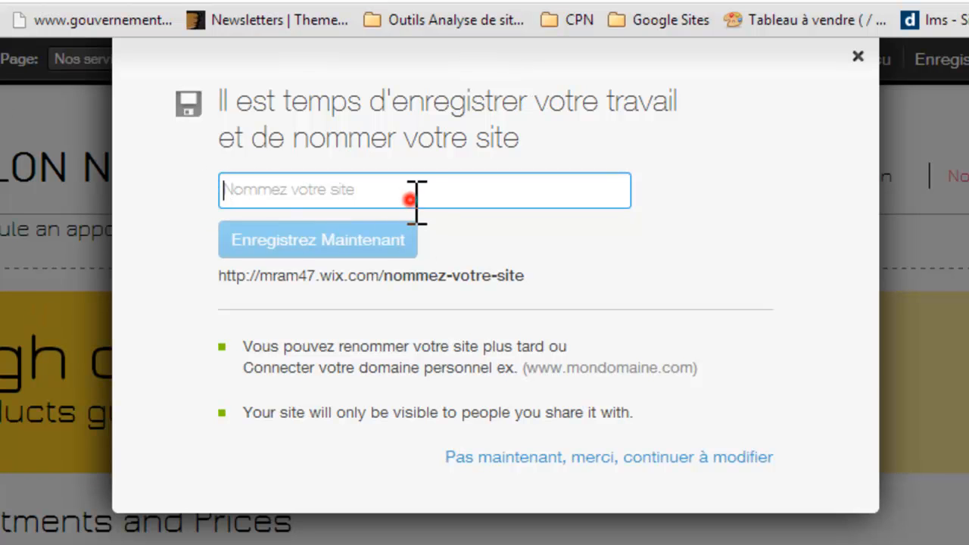
pyautogui.write('Salon Nicole')
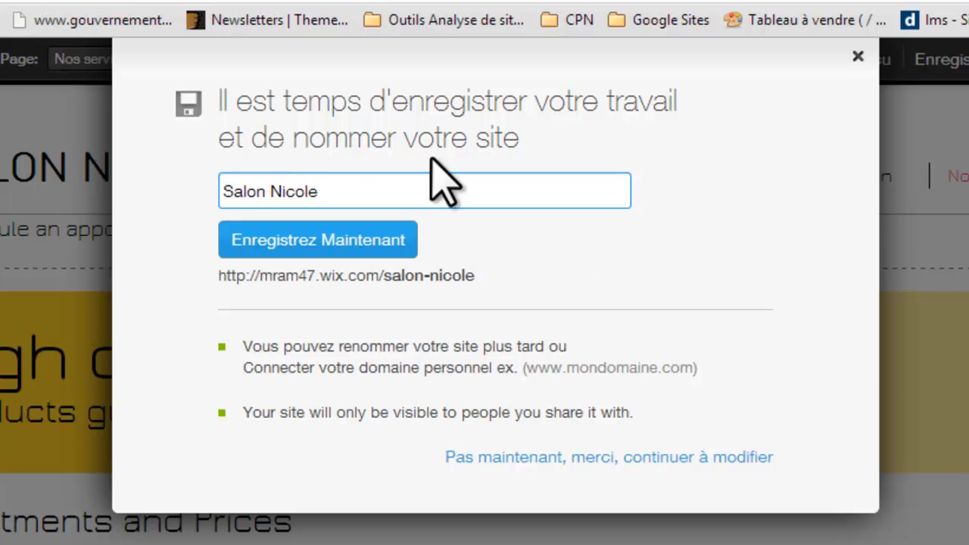
pyautogui.click(334, 246)
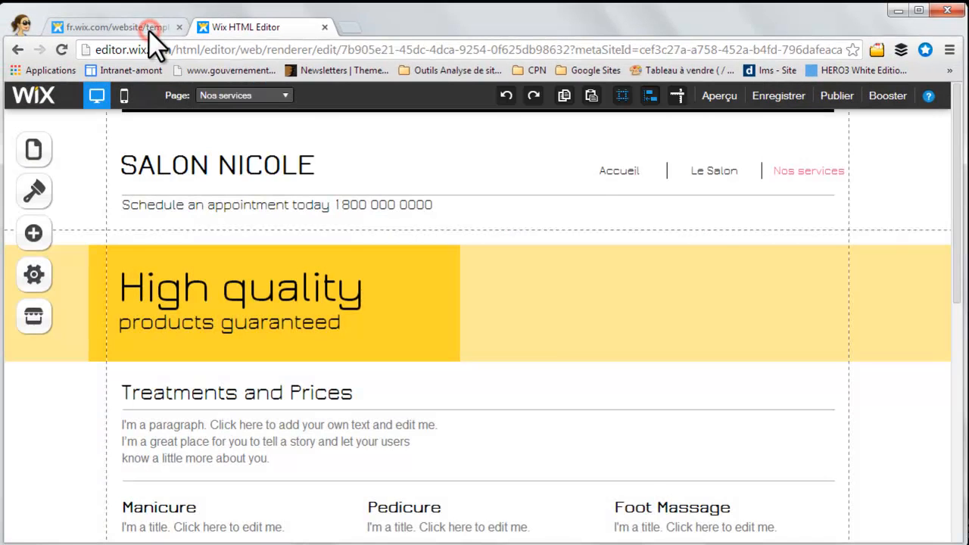
# Switch to the browser tab with the template results, open the Wix account page and look over the list of saved sites
pyautogui.click(148, 29)
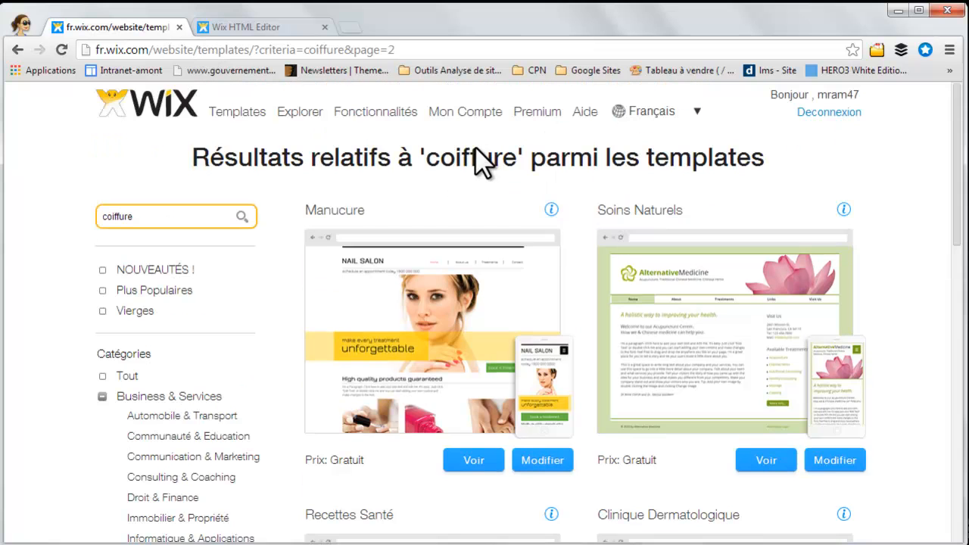
pyautogui.click(475, 107)
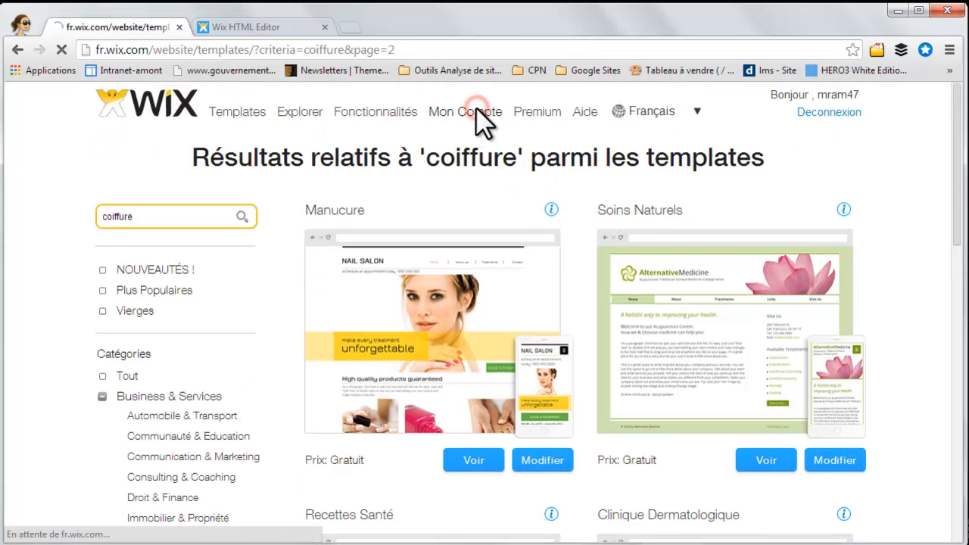
pyautogui.scroll(-1, 379, 257)
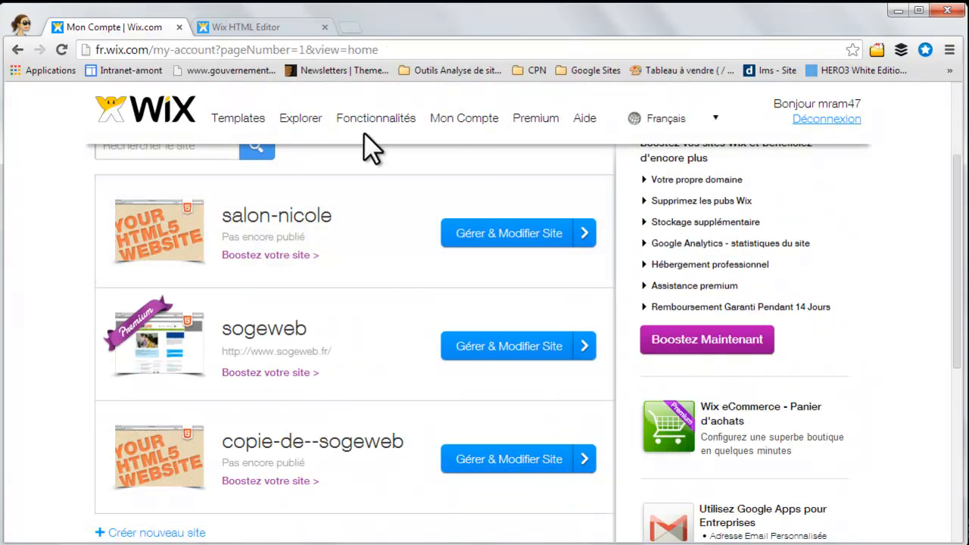
pyautogui.scroll(1, 378, 336)
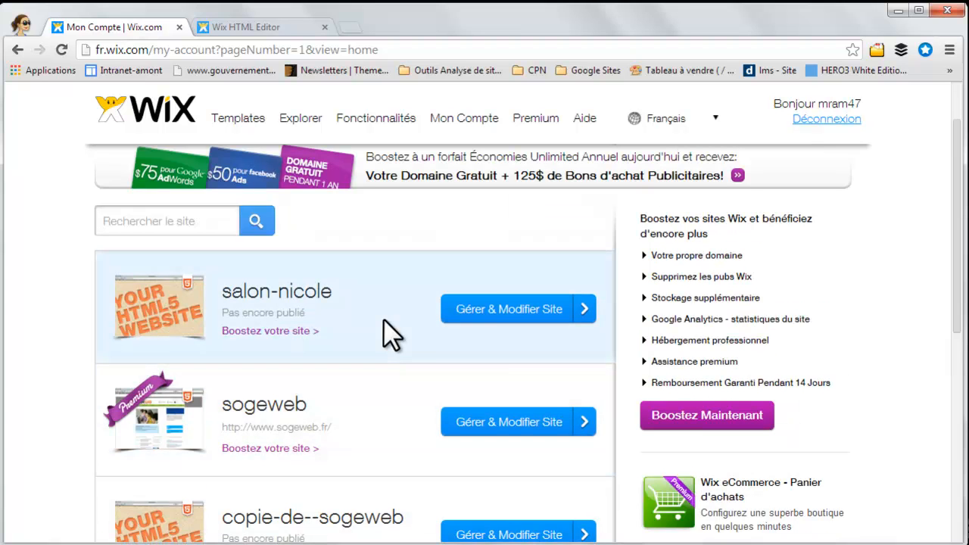